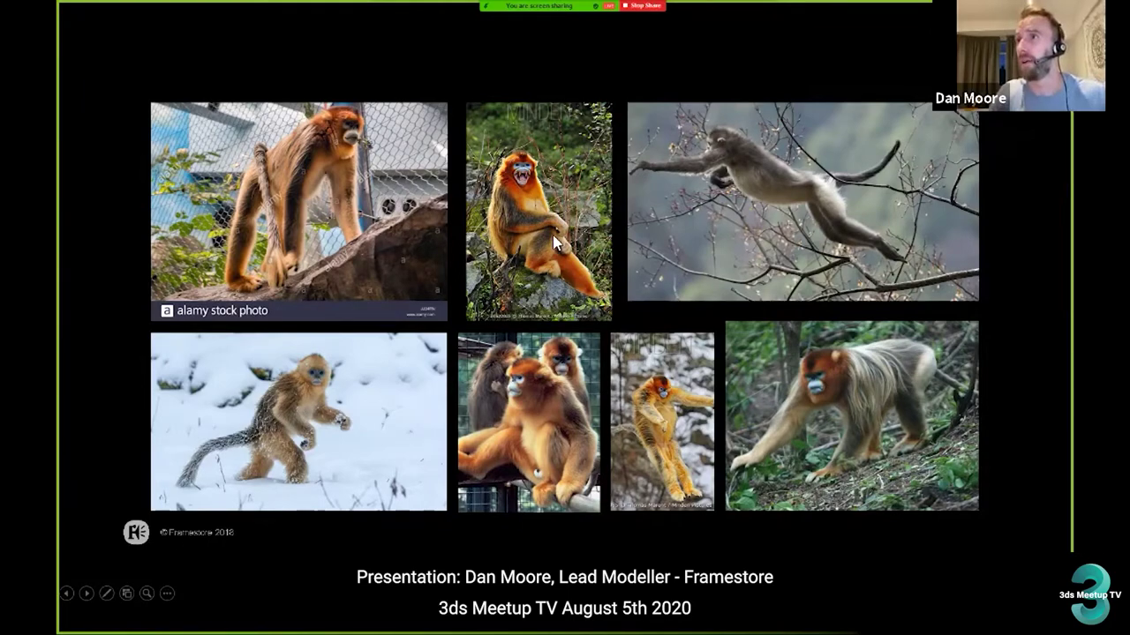
Step: Switch from the reference slideshow to the Maya scene containing the monkey anatomy model
key(alt+Tab)
key(alt+Tab)
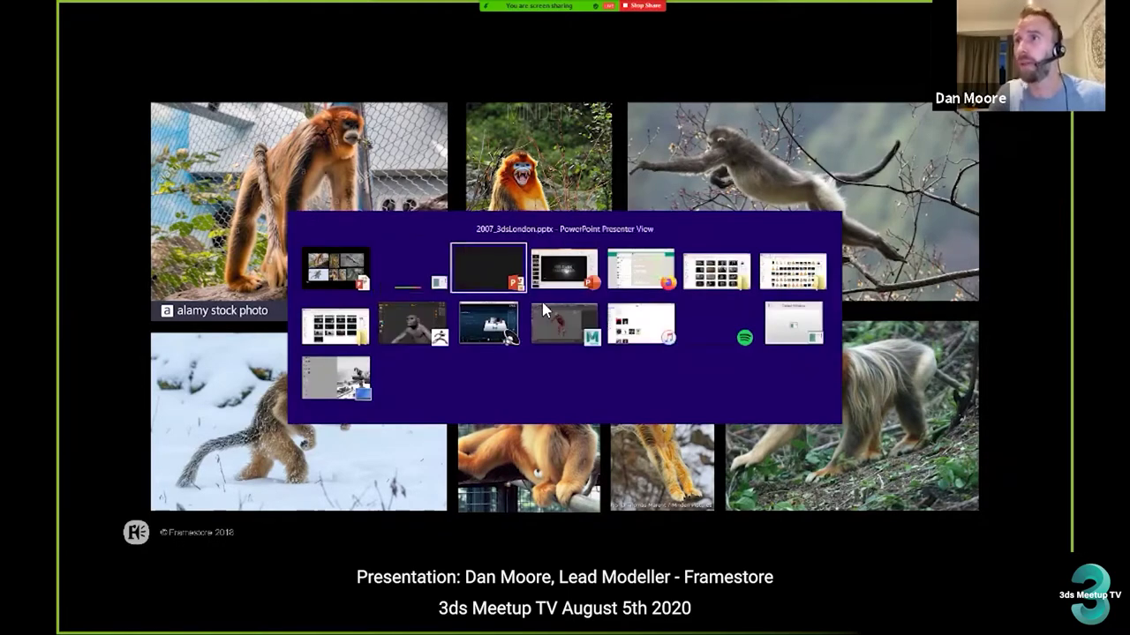
key(alt+Tab)
key(alt+Tab)
key(alt+Tab)
click(566, 323)
Step: Examine the monkey's skeleton and muscle model from the front, side and above, including the limbs and tail
alt+drag(627, 323, 674, 288)
scroll(674, 289, up, 3)
alt+middle_drag(674, 288, 628, 382)
alt+drag(628, 391, 675, 316)
alt+middle_drag(672, 429, 564, 196)
alt+drag(724, 314, 470, 337)
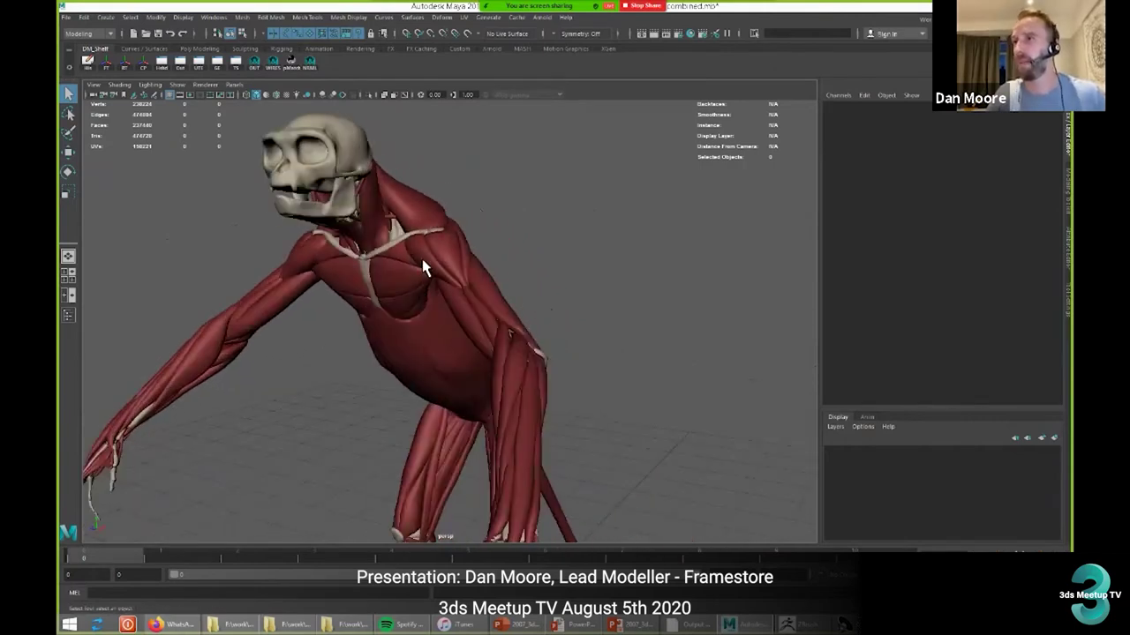
alt+drag(496, 381, 460, 349)
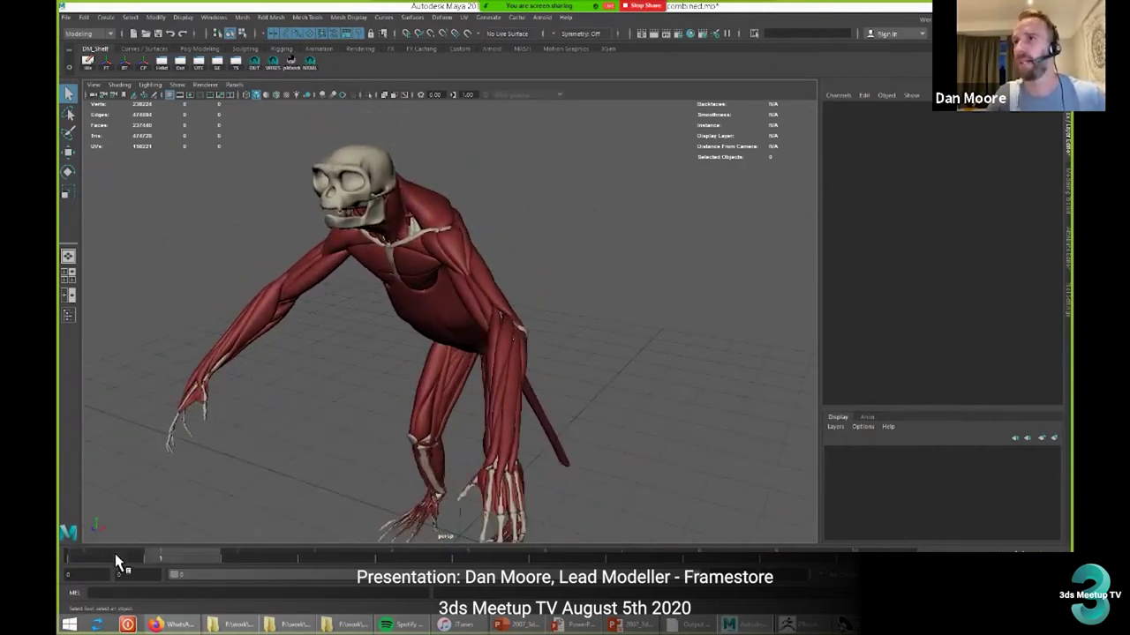
mouse_move(596, 334)
alt+mouse_down()
mouse_move(497, 330)
mouse_move(524, 355)
mouse_move(582, 351)
alt+mouse_up()
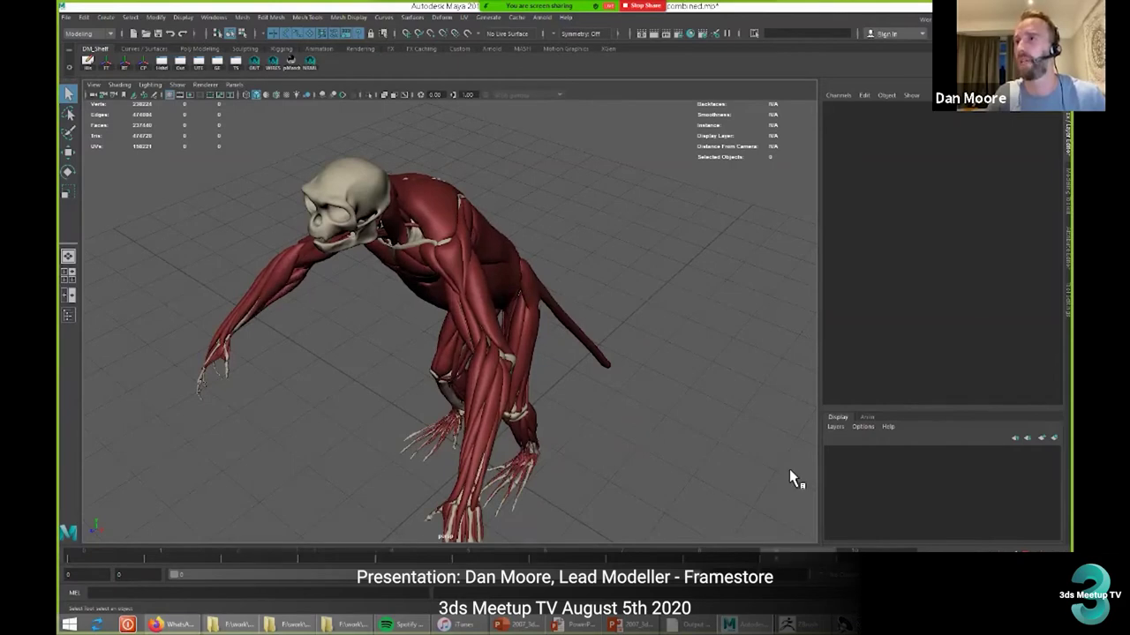
alt+drag(794, 457, 505, 314)
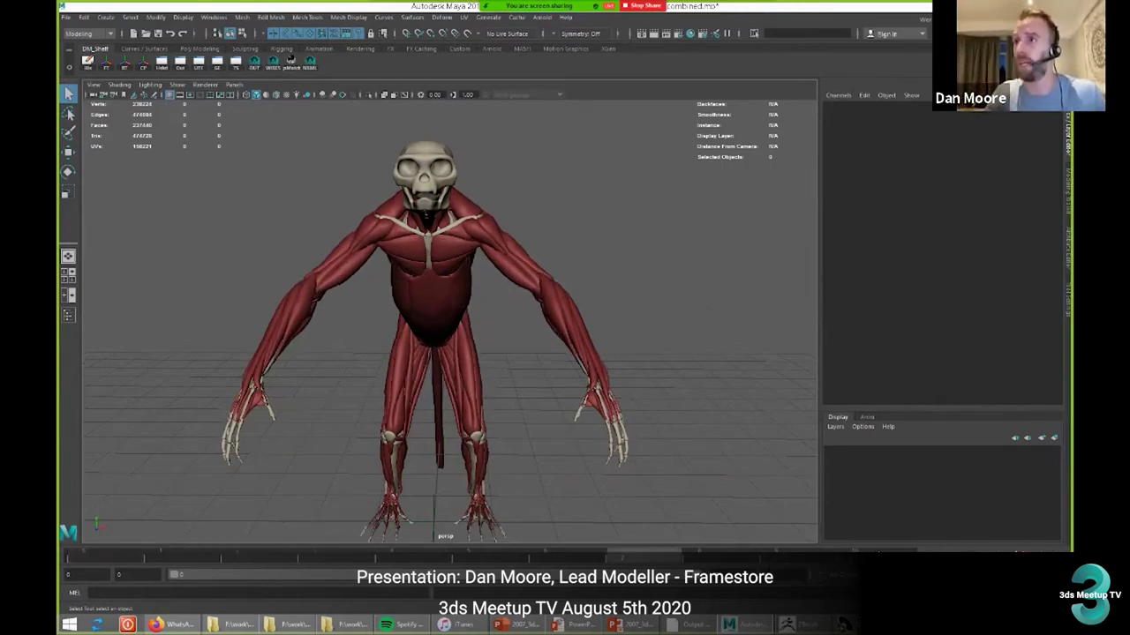
alt+drag(600, 343, 533, 335)
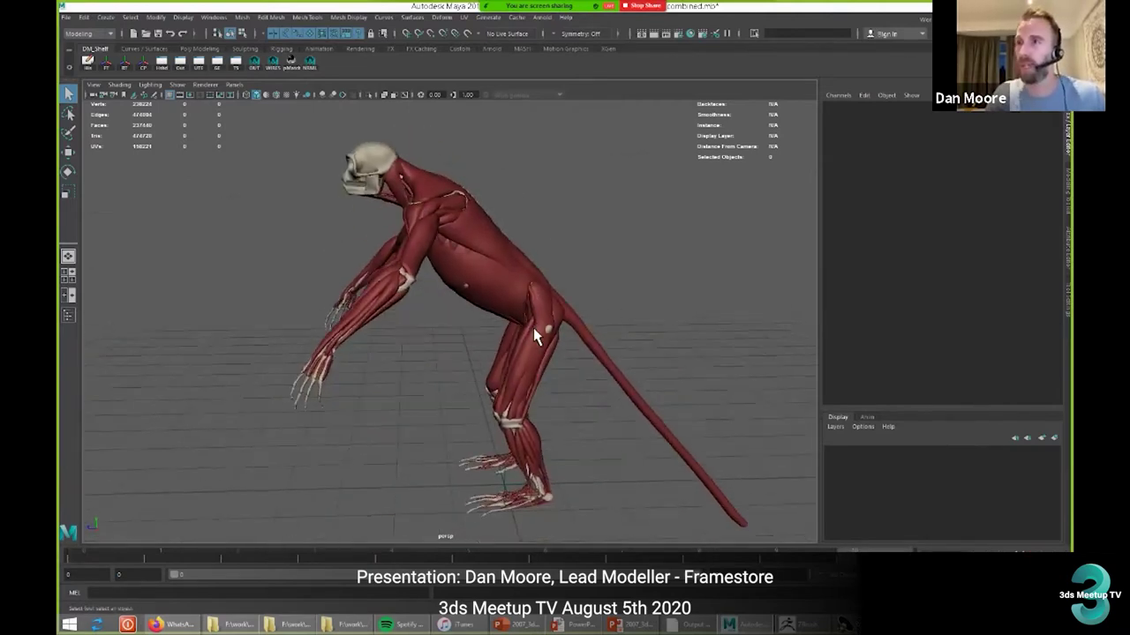
alt+drag(643, 300, 673, 316)
Step: Open the Outliner beside the model and toggle visibility to hide model_GRP_anatomy and show model_GRP_render
key(o)
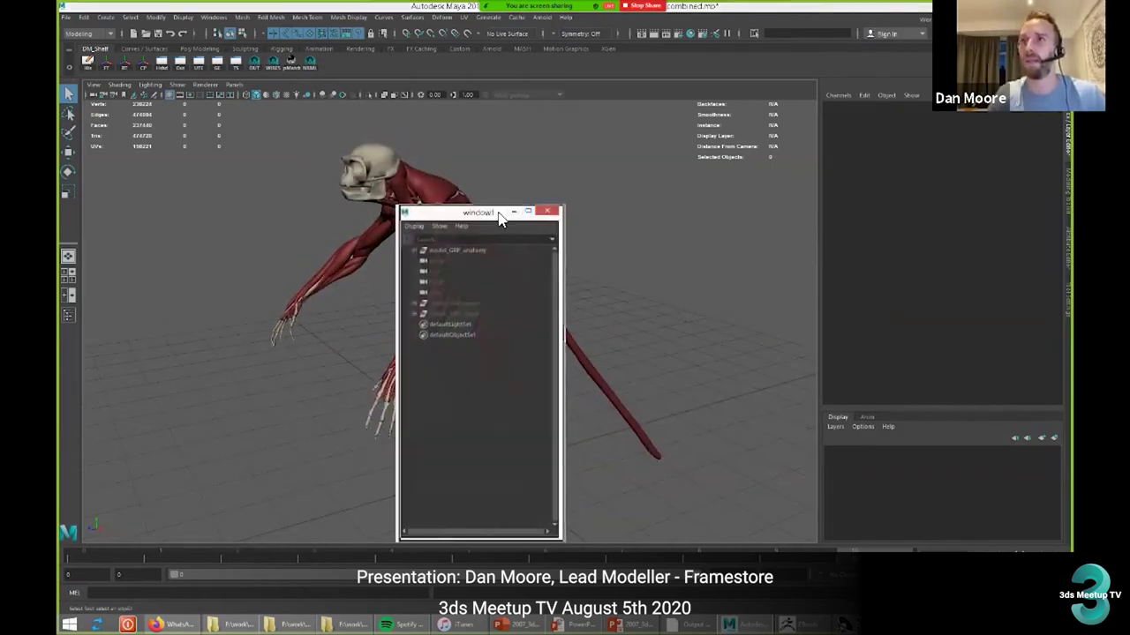
drag(499, 216, 754, 184)
click(710, 271)
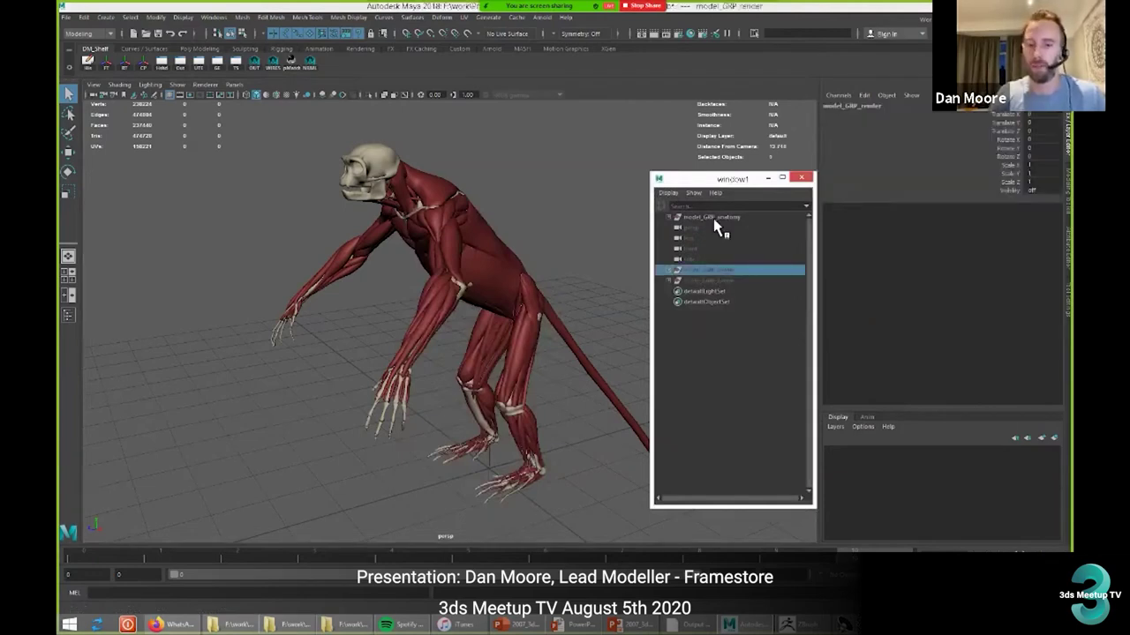
ctrl+click(712, 217)
key(h)
Step: Display wireframe on shaded for the monkey render models and frame both bodies from the front
mouse_move(537, 212)
alt+mouse_down()
mouse_move(373, 255)
mouse_move(449, 293)
mouse_move(386, 340)
mouse_move(447, 308)
mouse_move(431, 375)
mouse_move(450, 361)
mouse_move(578, 368)
mouse_move(566, 361)
alt+mouse_up()
alt+middle_drag(567, 361, 571, 377)
mouse_move(571, 377)
alt+mouse_down()
mouse_move(456, 359)
mouse_move(483, 356)
mouse_move(477, 370)
mouse_move(412, 313)
mouse_move(361, 361)
mouse_move(403, 299)
alt+mouse_up()
key(alt+5)
alt+drag(273, 328, 309, 322)
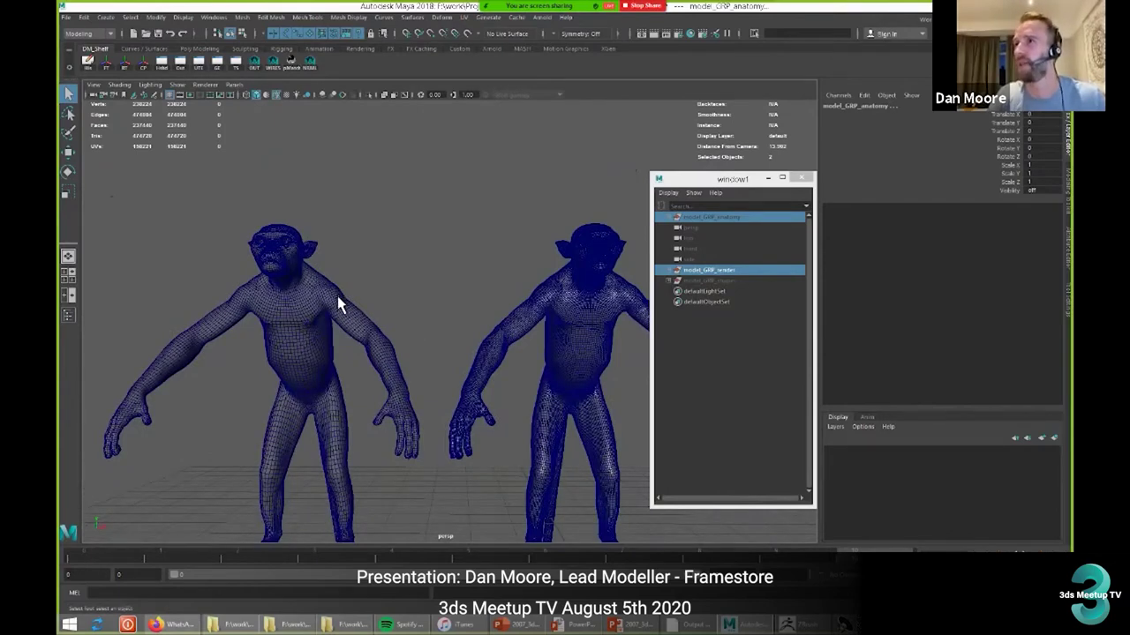
Step: Examine the mesh topology of both monkey bodies from several angles, including the torso, arms and heads
alt+middle_drag(435, 324, 425, 316)
alt+drag(425, 317, 338, 302)
alt+middle_drag(338, 303, 509, 335)
alt+drag(510, 345, 406, 294)
alt+drag(476, 285, 442, 274)
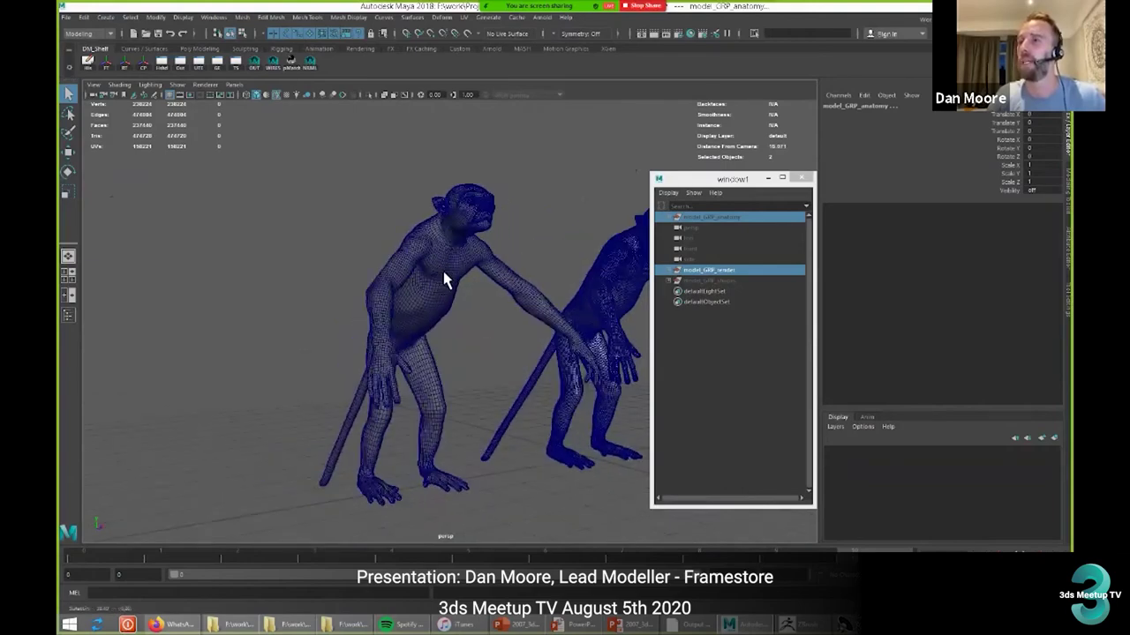
alt+middle_drag(506, 359, 446, 424)
scroll(444, 355, up, 5)
alt+drag(444, 355, 403, 370)
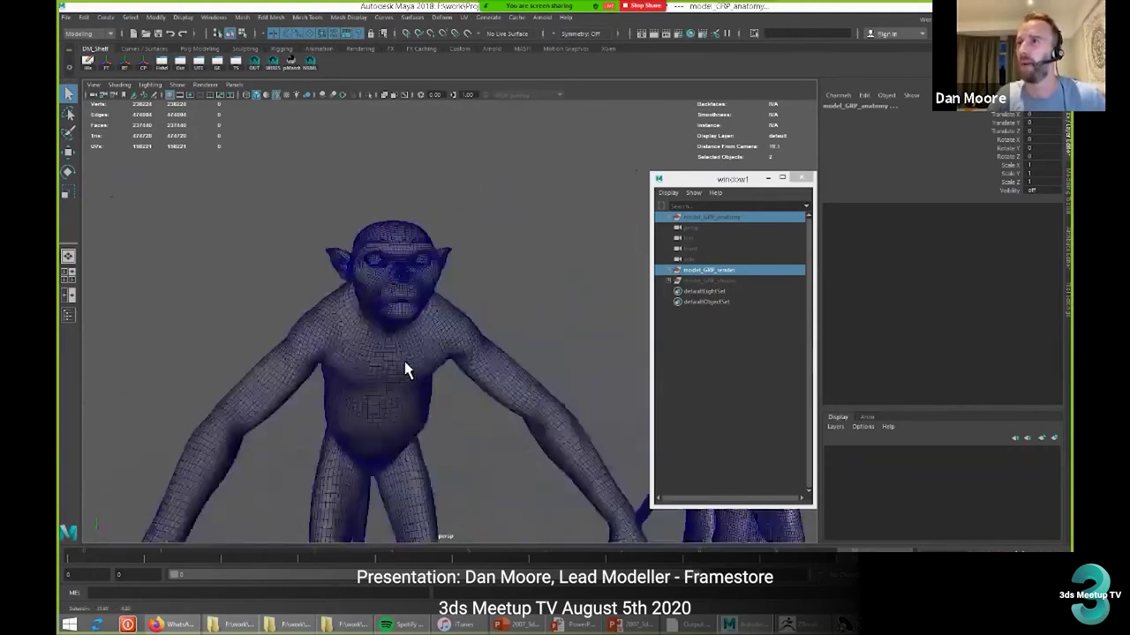
alt+middle_drag(631, 350, 456, 341)
alt+drag(457, 341, 459, 318)
scroll(459, 332, up, 4)
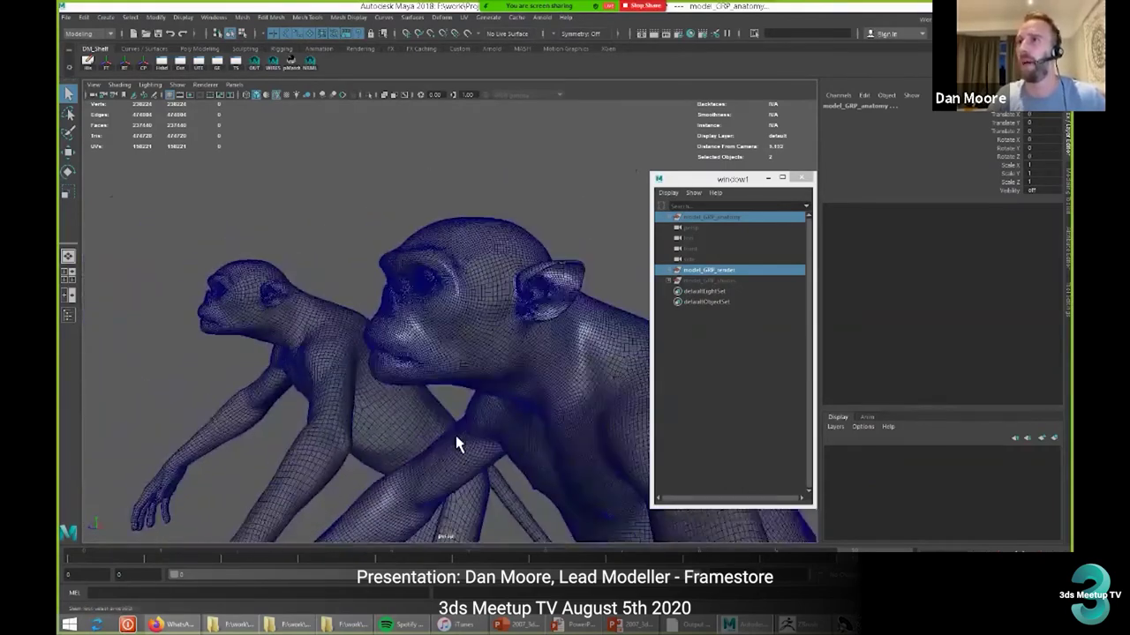
Step: Select the right eye's parent group, R_eye_GRP, on the denser monkey head and isolate it
scroll(467, 440, up, 6)
alt+drag(479, 444, 587, 291)
click(527, 265)
alt+drag(527, 265, 466, 299)
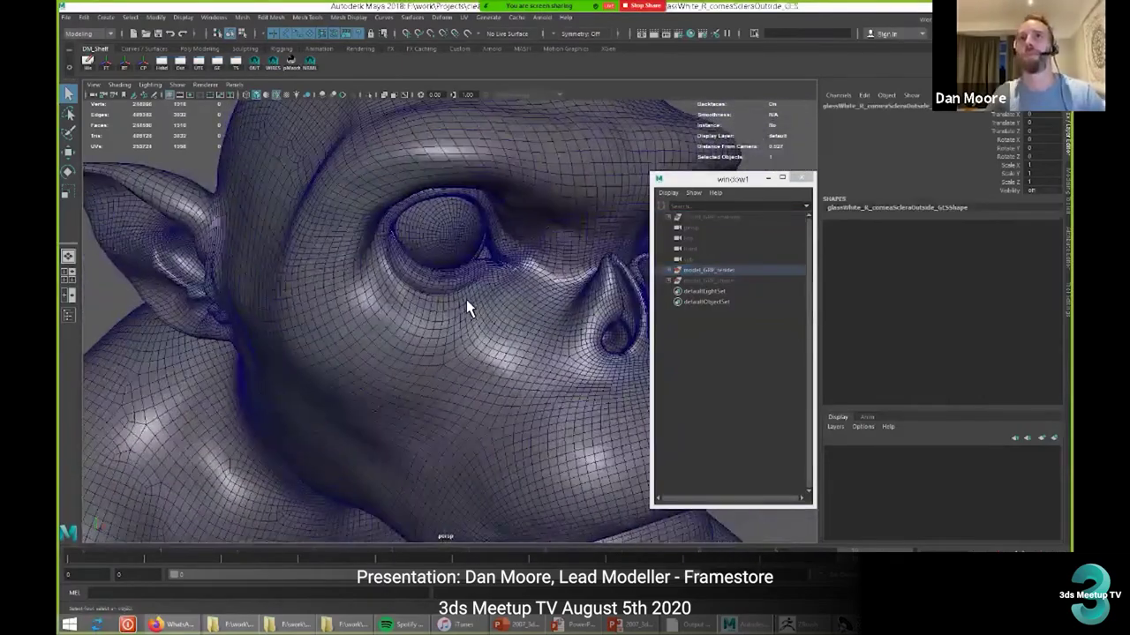
key(Up)
key(ctrl+1)
Step: Examine the isolated eyeball's wireframe from the side and front, including the cornea, iris and pupil geometry
alt+drag(606, 302, 499, 297)
alt+middle_drag(500, 298, 313, 298)
alt+right_drag(313, 297, 554, 215)
alt+middle_drag(554, 214, 504, 243)
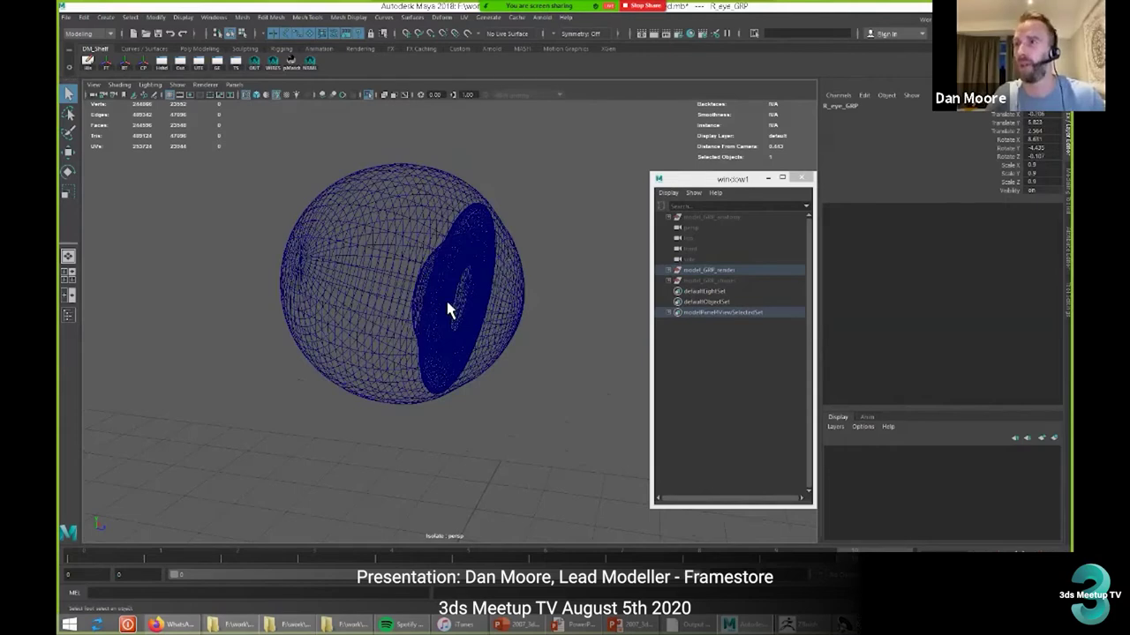
alt+right_drag(481, 295, 539, 349)
alt+drag(538, 348, 489, 340)
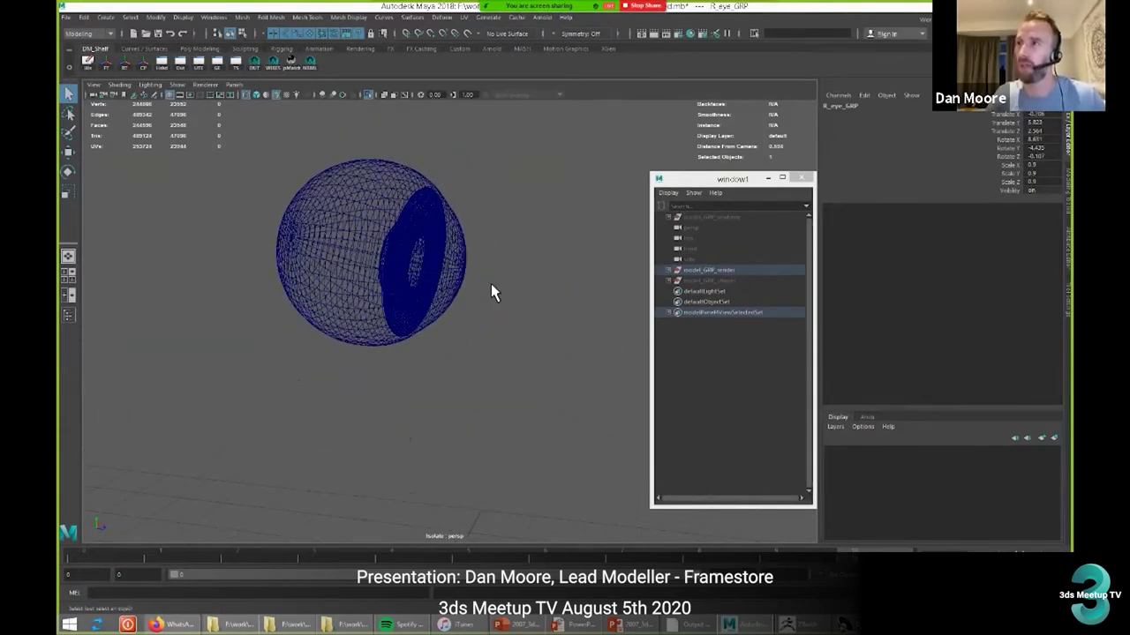
mouse_move(465, 284)
alt+mouse_down()
mouse_move(467, 308)
mouse_move(483, 293)
alt+mouse_up()
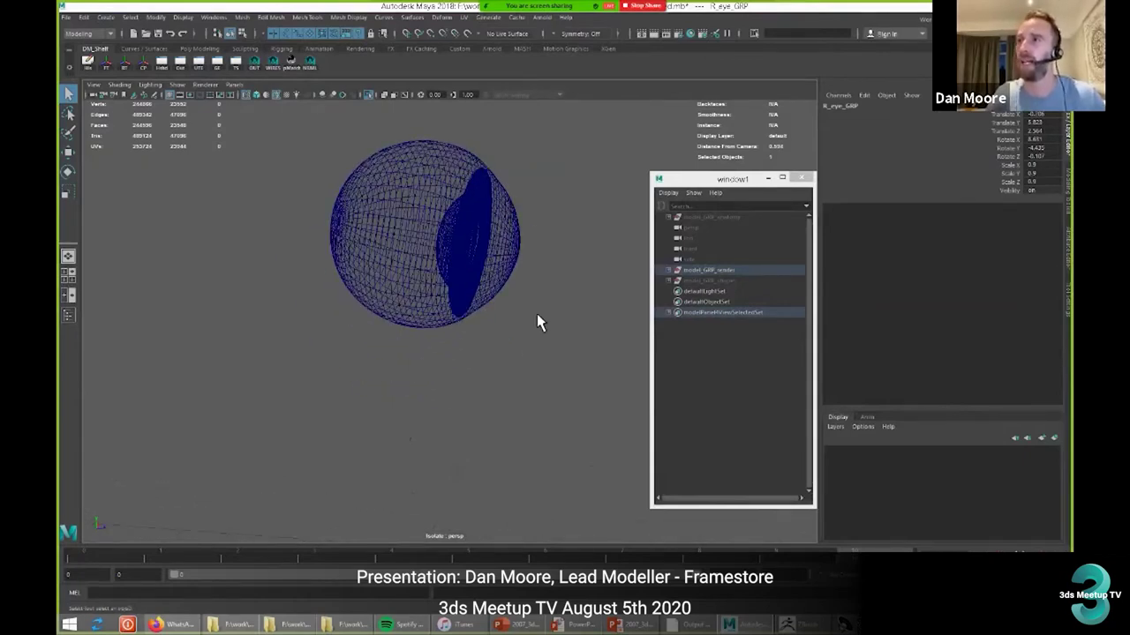
mouse_move(477, 284)
alt+mouse_down()
mouse_move(385, 301)
mouse_move(429, 296)
mouse_move(377, 315)
mouse_move(331, 284)
mouse_move(467, 292)
alt+mouse_up()
alt+drag(510, 349, 335, 132)
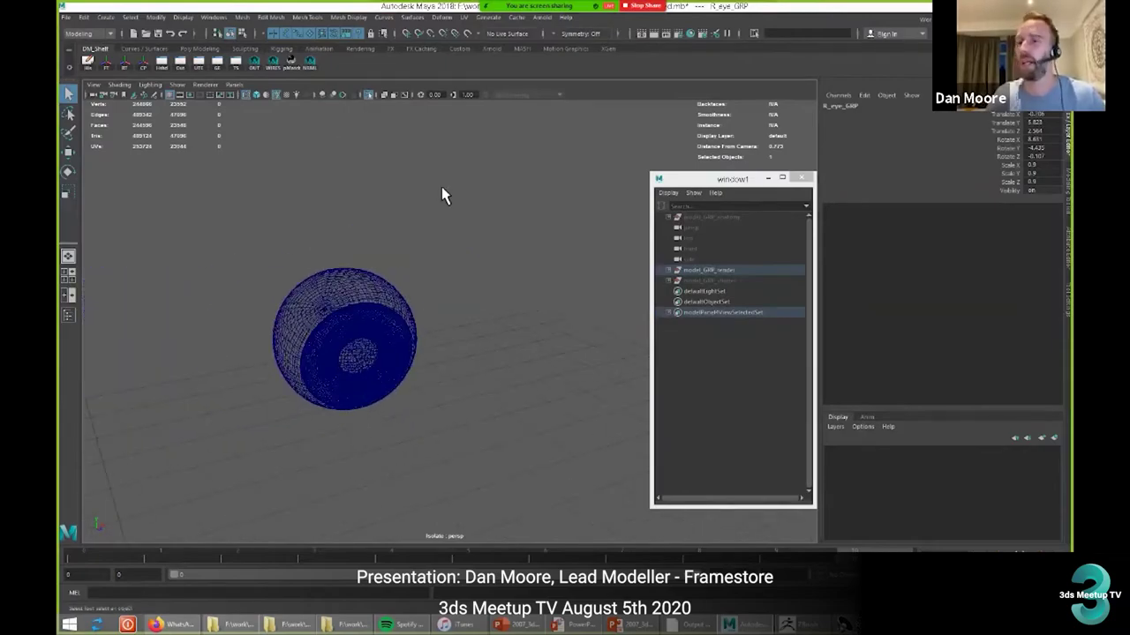
Step: Turn off the eye isolation and bring both full monkey models back into view
click(367, 97)
alt+drag(464, 259, 461, 335)
alt+drag(507, 399, 300, 296)
Step: Expand model_GRP_render in the Outliner and unhide groomProxy_GRP
click(668, 270)
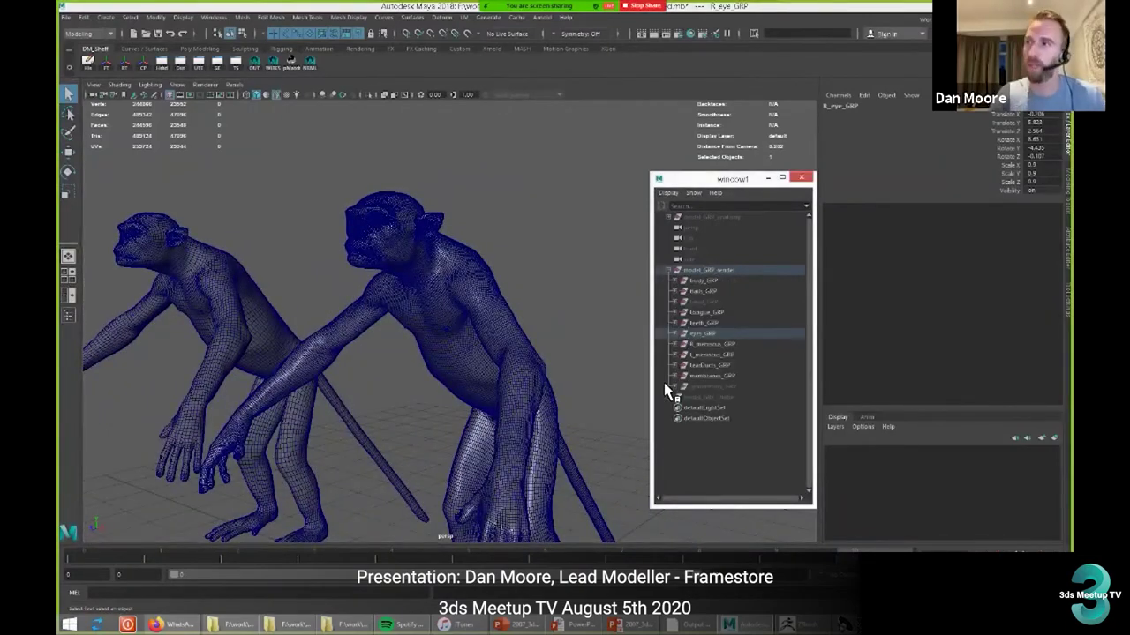
click(715, 389)
key(shift+h)
Step: Clear the selection and examine the groom proxy's shape around the monkey's head and body
alt+drag(406, 353, 480, 349)
click(583, 252)
alt+drag(582, 252, 570, 290)
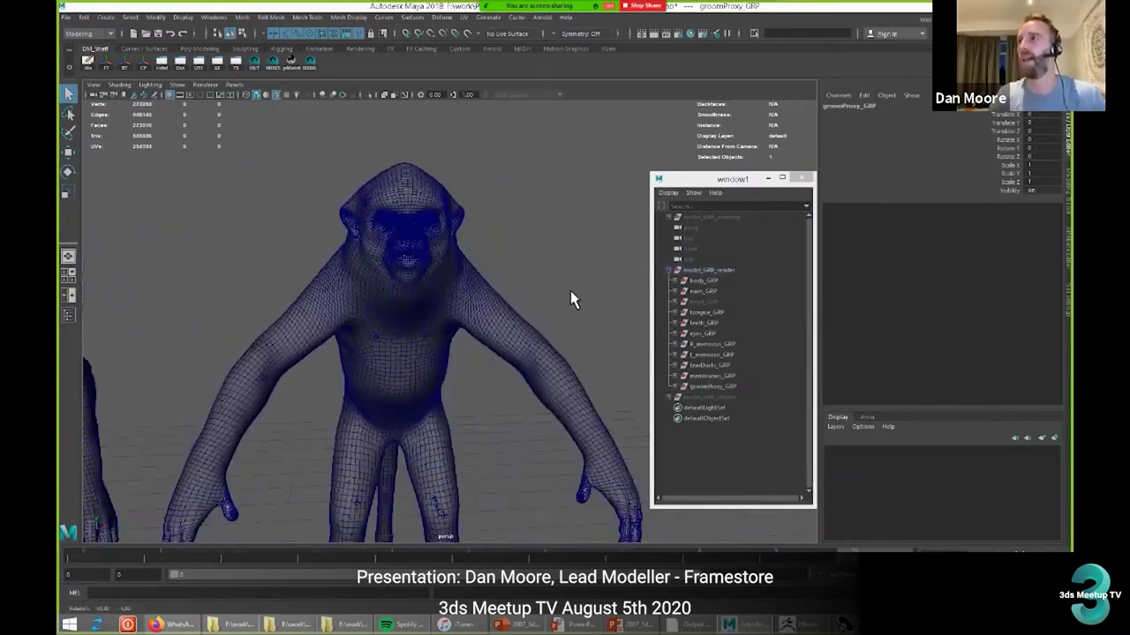
click(570, 290)
alt+drag(481, 261, 475, 305)
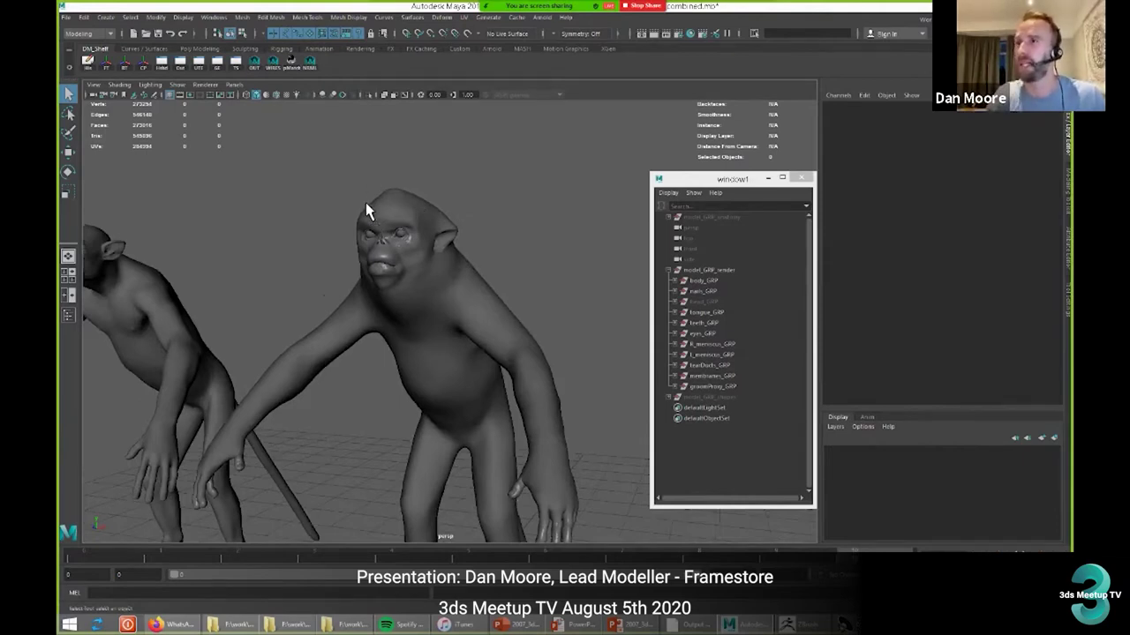
alt+drag(477, 309, 495, 376)
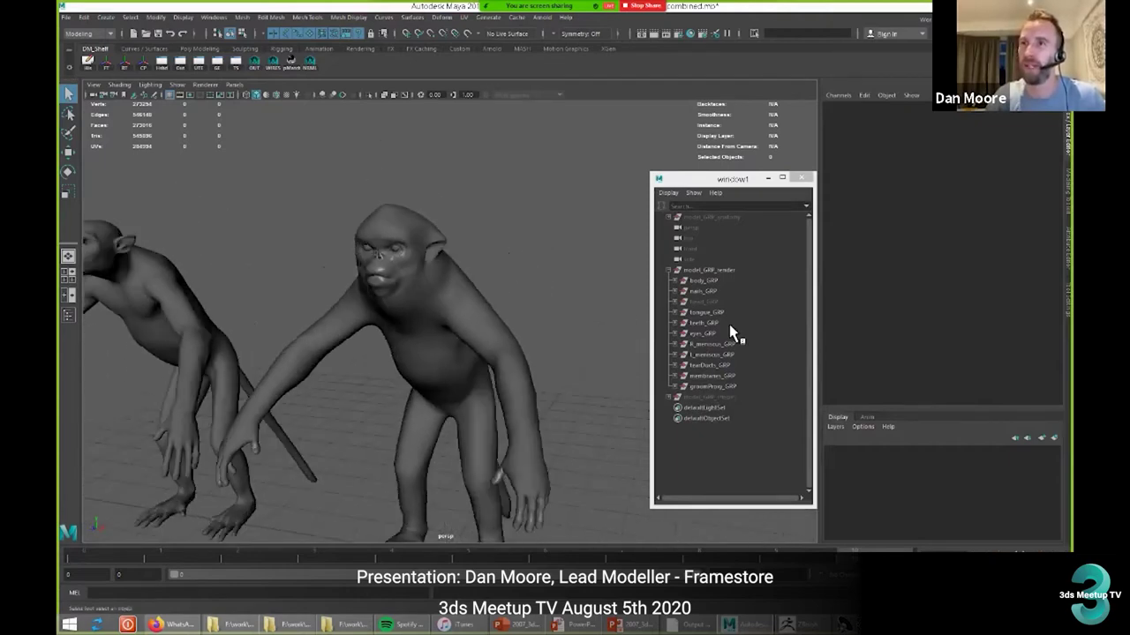
Step: Select groomProxy_GRP, expand its contents, and view both full monkey models from the side
click(712, 387)
alt+drag(609, 335, 500, 294)
mouse_move(498, 242)
alt+mouse_down()
mouse_move(519, 231)
mouse_move(530, 319)
mouse_move(550, 320)
mouse_move(486, 256)
alt+mouse_up()
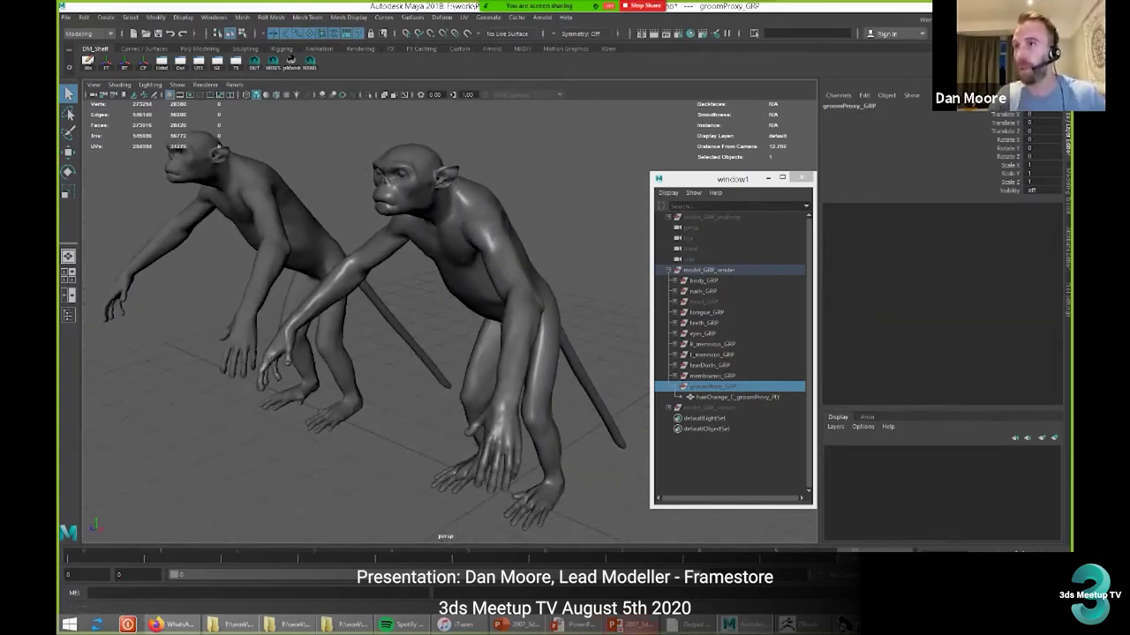
Step: Switch back to the PowerPoint slideshow and advance past the monkey reference photos
click(574, 624)
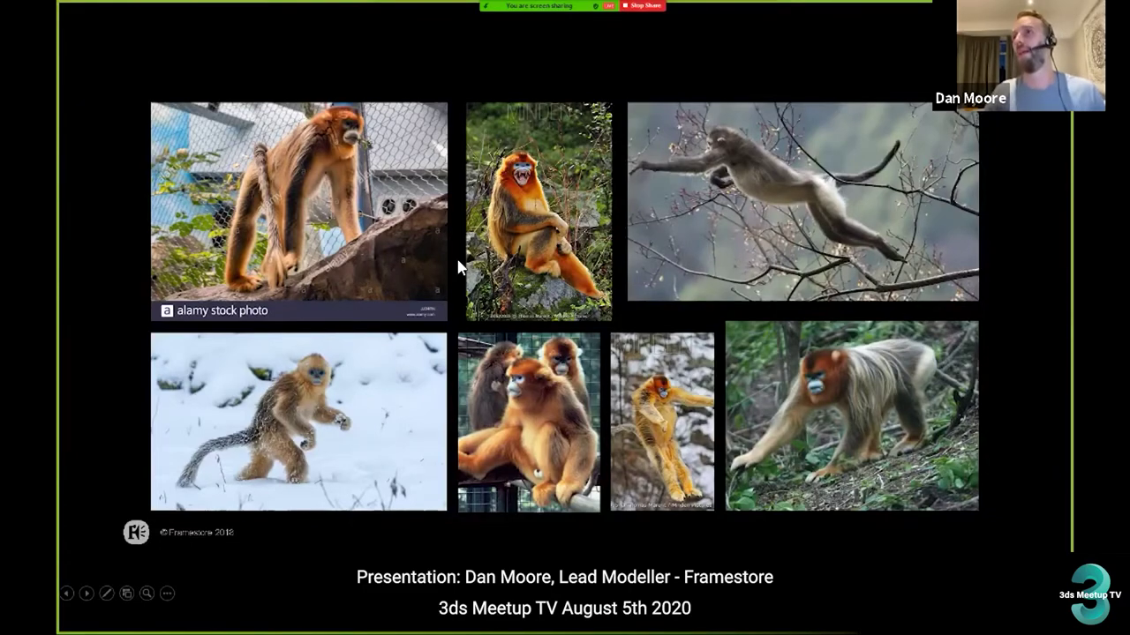
click(466, 220)
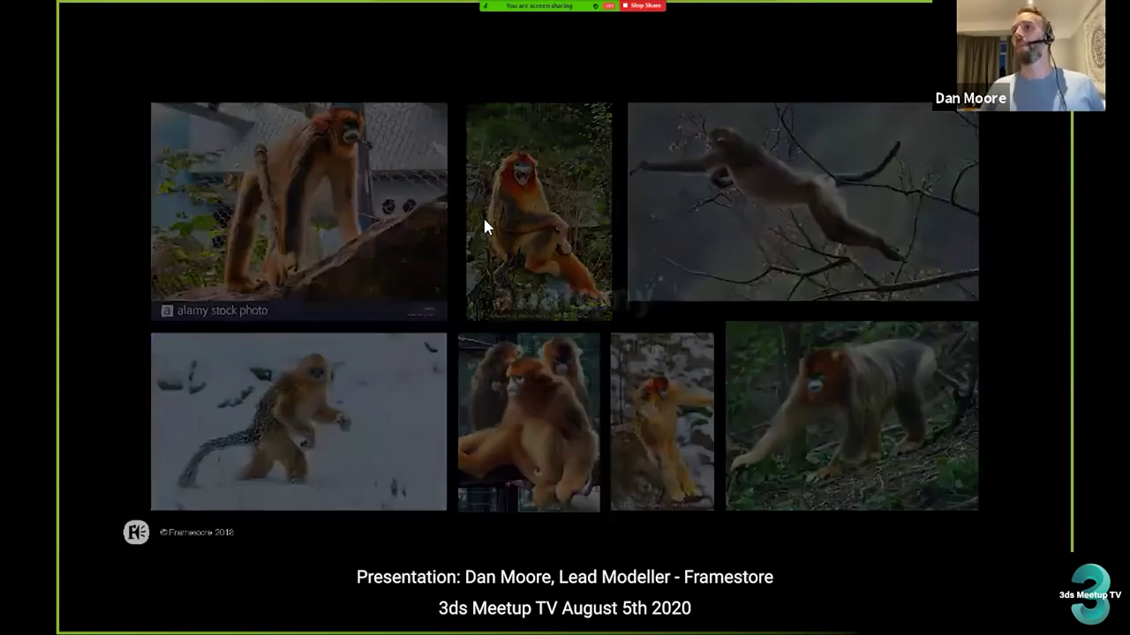